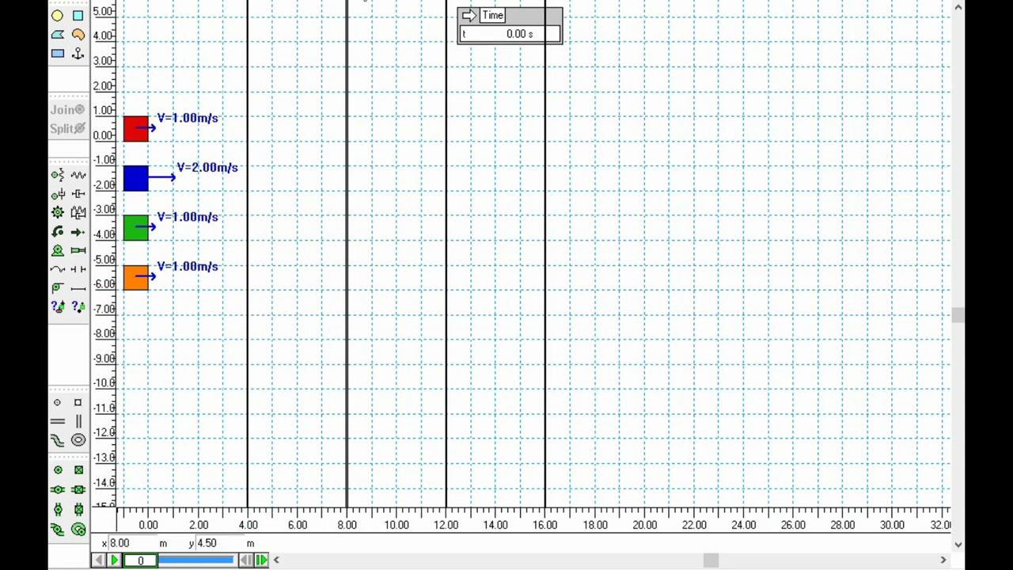
left_click(372, 1)
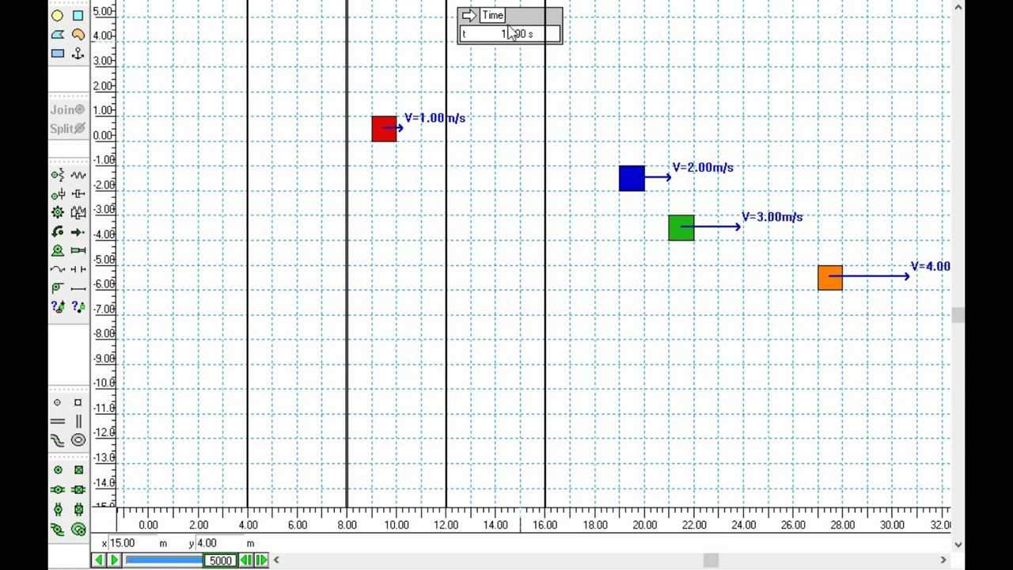
Reset the simulation to time zero and change the first pause condition from 10 to time = 4
key("ctrl+t")
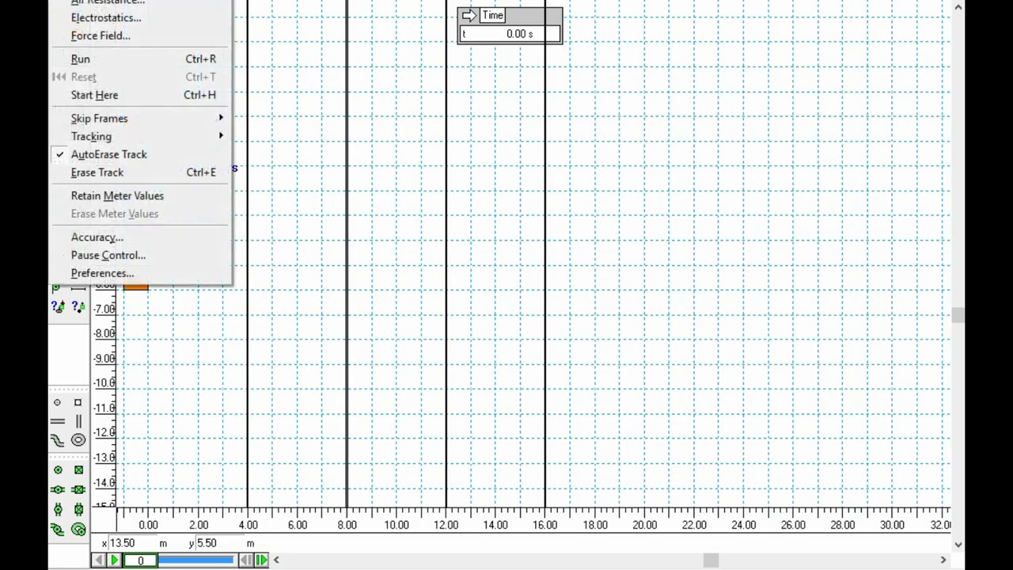
left_click(117, 257)
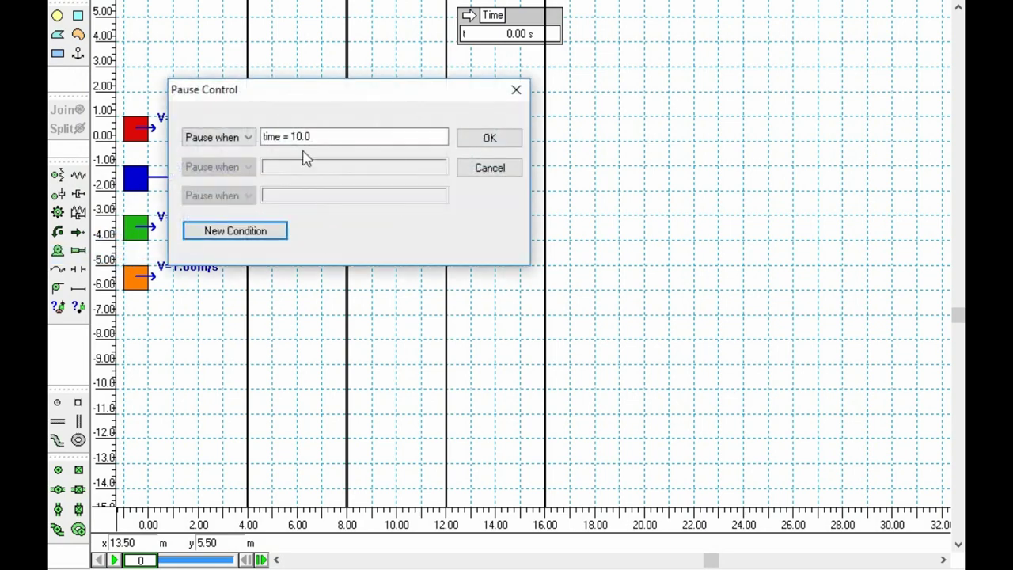
left_click(320, 135)
key("BackSpace")
key("BackSpace")
key("BackSpace")
key("BackSpace")
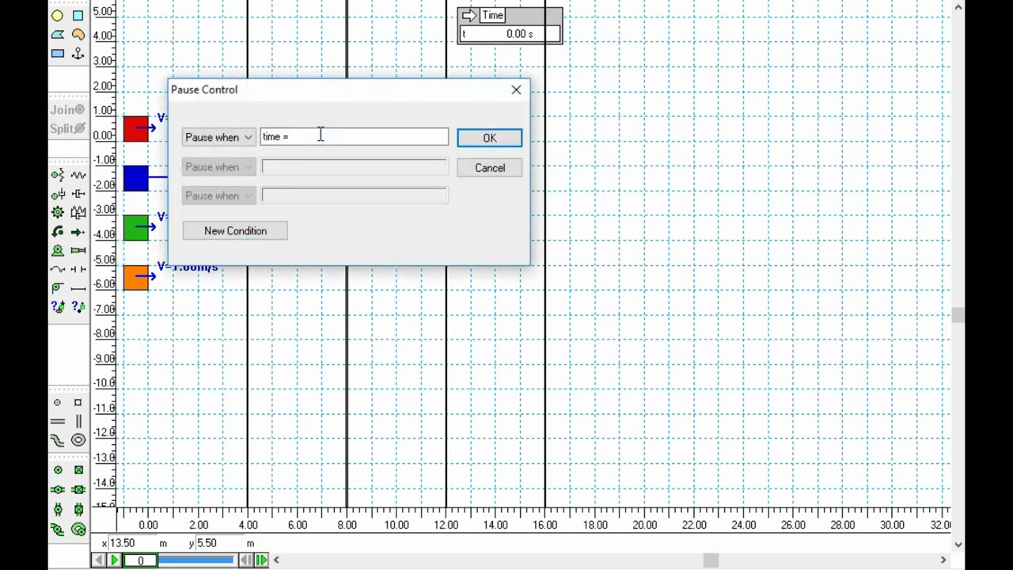
type("4")
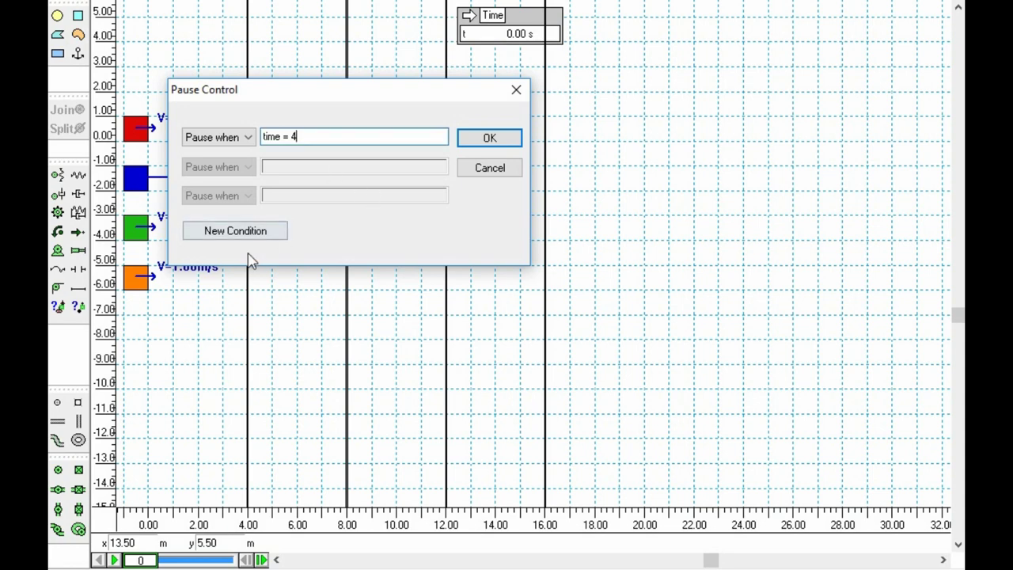
Add pause conditions at time = 6 and time = 8 and confirm the Pause Control settings
left_click(273, 240)
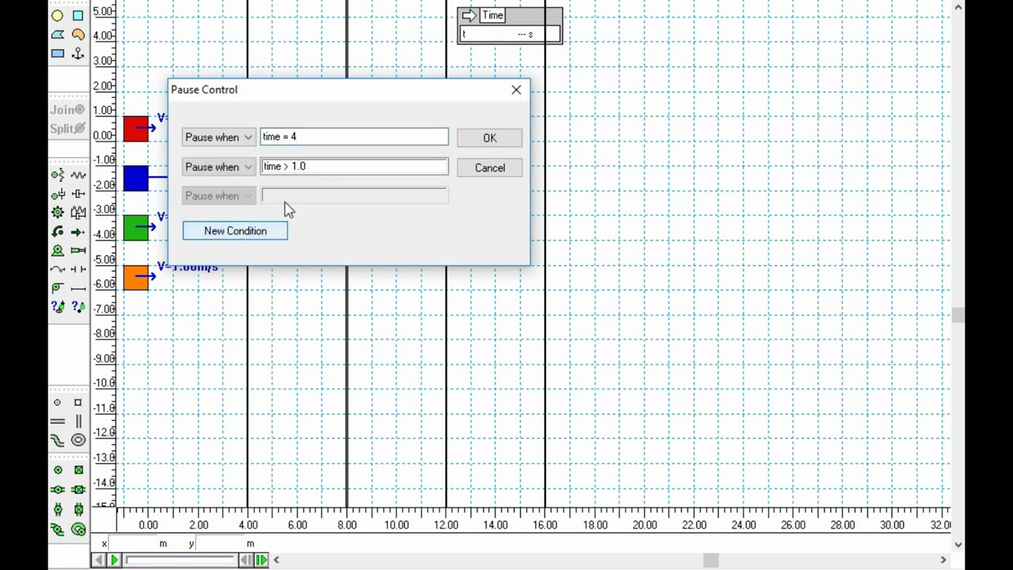
left_click(323, 163)
key("BackSpace")
key("BackSpace")
key("BackSpace")
key("BackSpace")
key("BackSpace")
type("=6")
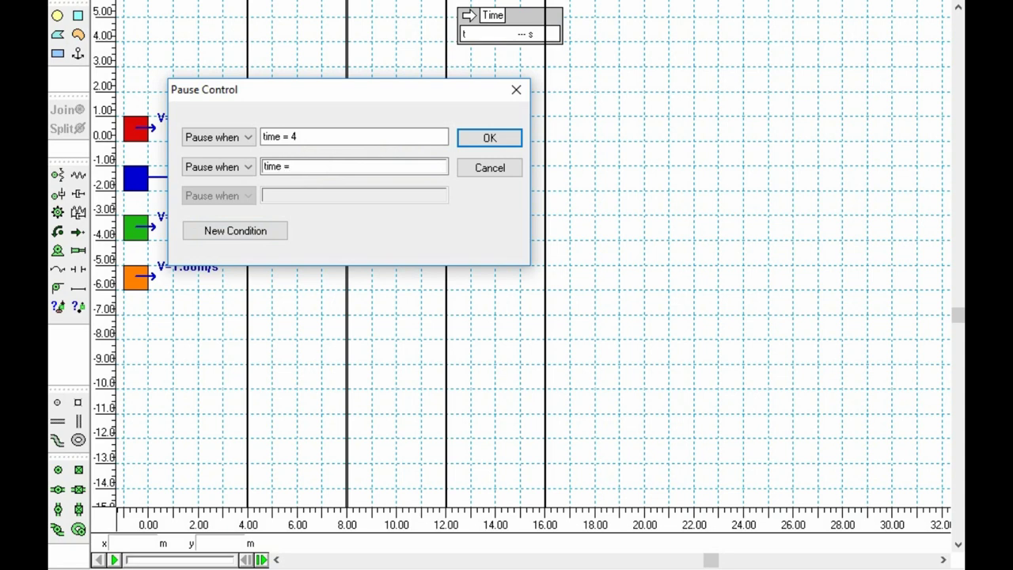
key("shift+Home")
left_click(235, 230)
left_click(316, 196)
key("BackSpace")
key("BackSpace")
key("BackSpace")
key("BackSpace")
key("BackSpace")
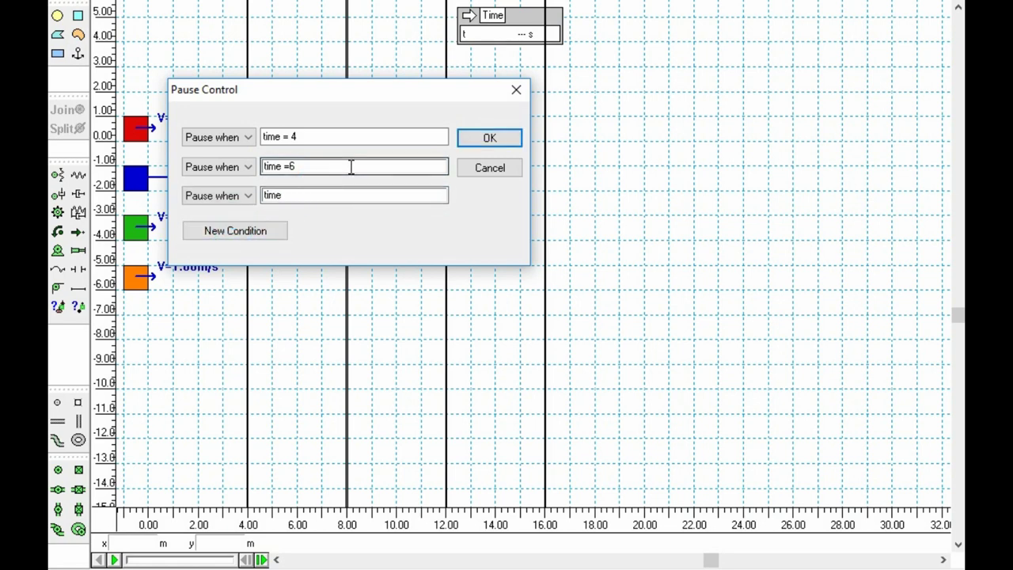
type("= 8")
left_click(507, 147)
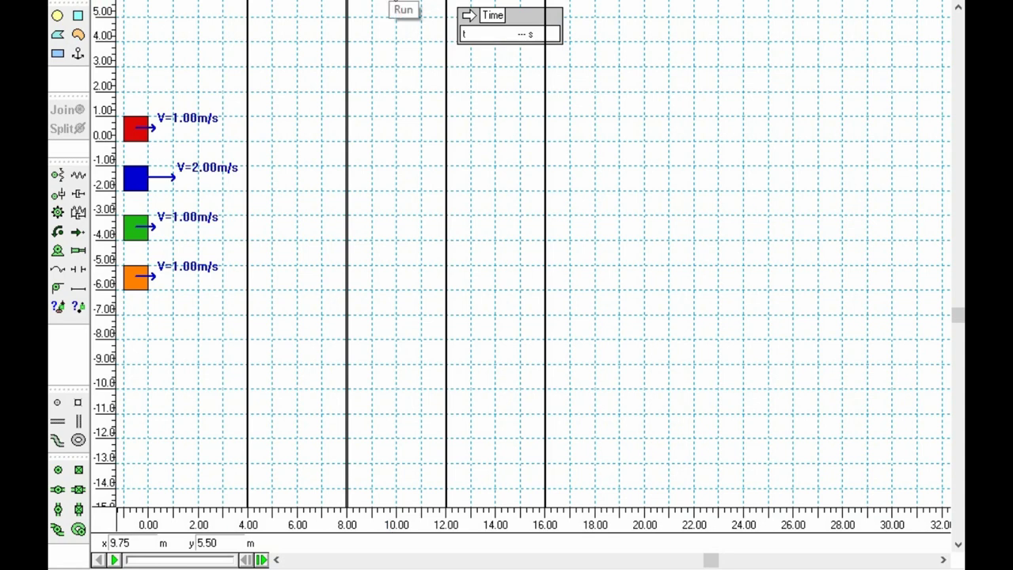
Run the simulation until it pauses at t = 4.00 s, with the blue block at 8 m
left_click(403, 6)
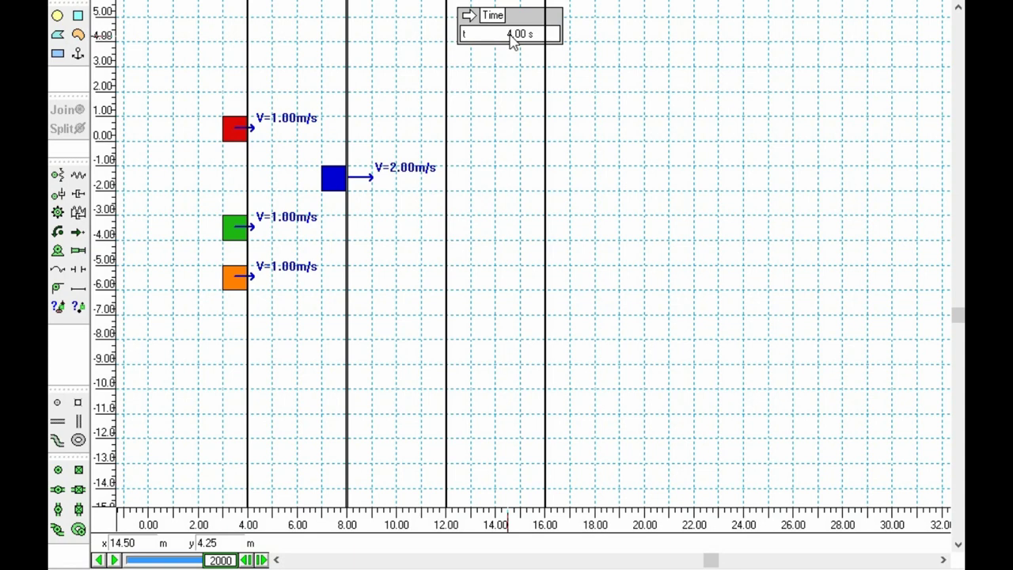
Resume the run to the 6 s pause, where blue and orange reach the 12 m line
left_click(397, 1)
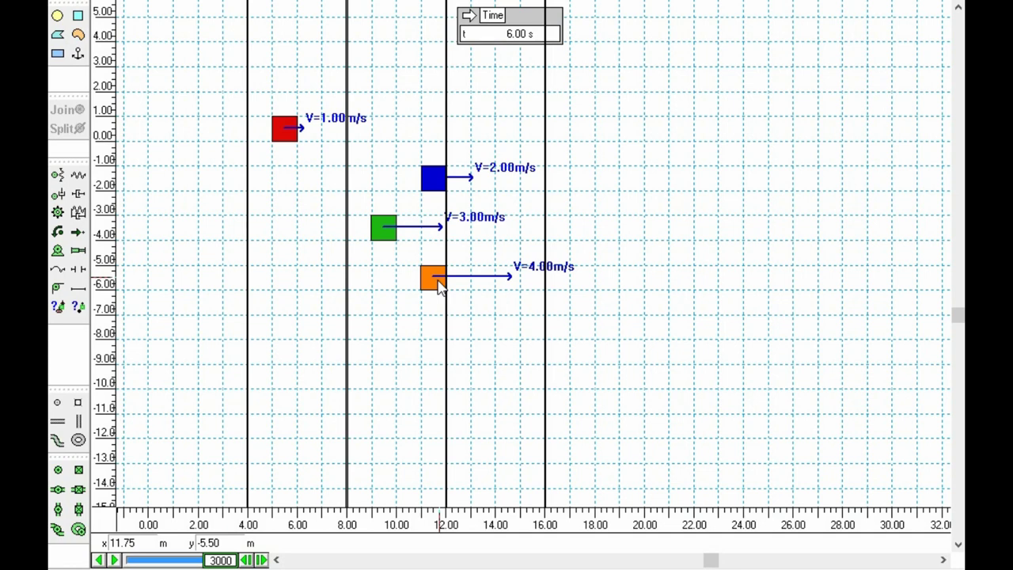
Resume the run to the 8 s pause: red at 8 m, blue and green at 16 m, orange near 20 m
left_click(385, 1)
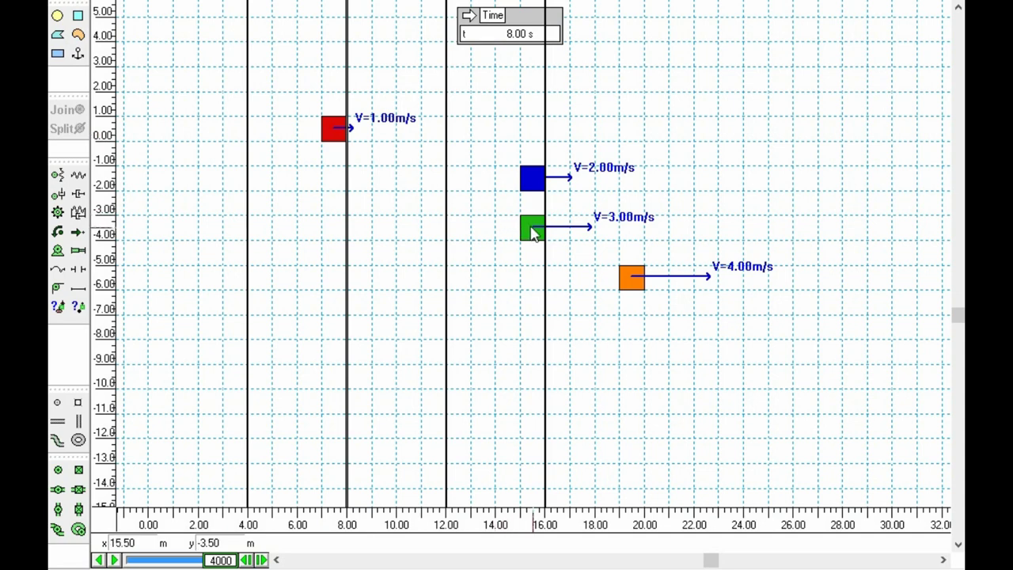
Reset the blocks to their start and delete the vertical marker line at x = 8.00
key("ctrl+r")
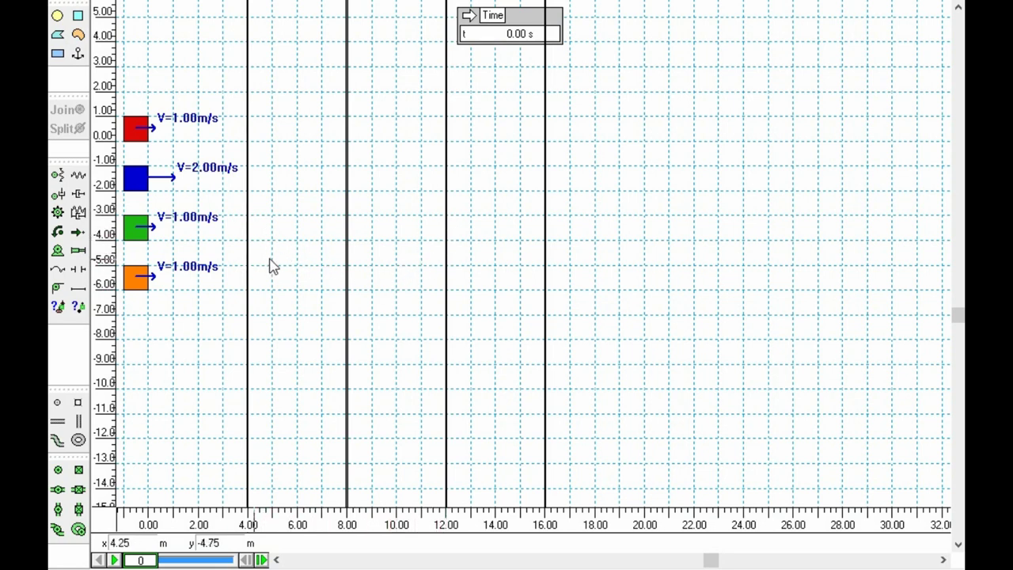
left_click(346, 242)
key("Delete")
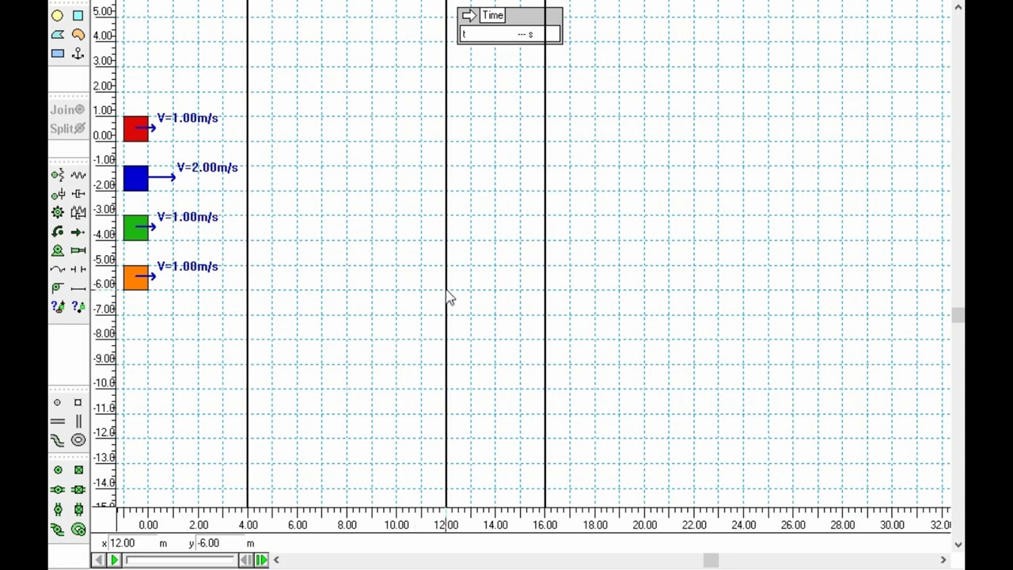
Play the four-block motion past the 4 s pause, then reset and delete the 12 m marker line
key("ctrl+r")
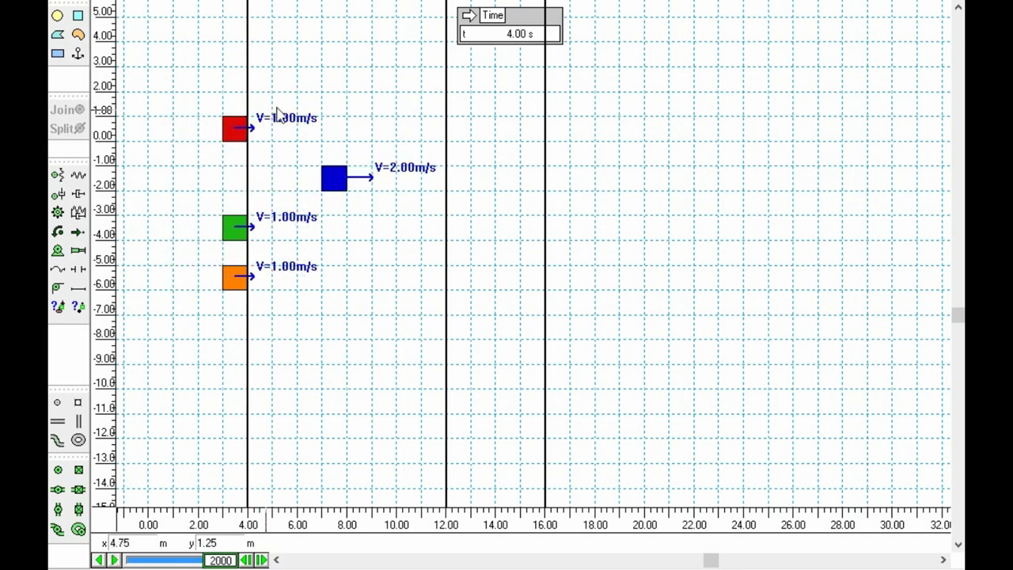
left_click(404, 10)
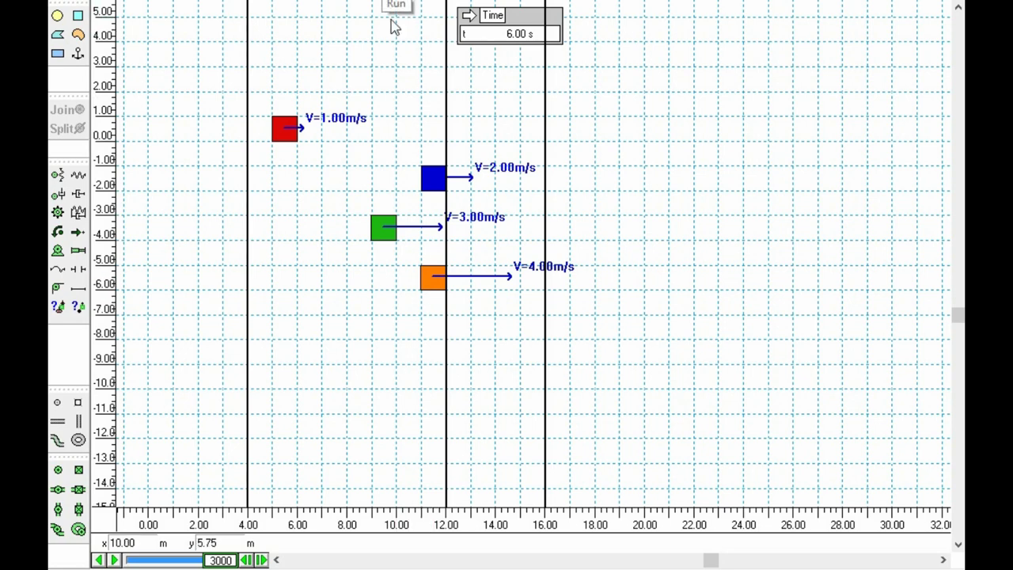
key("ctrl+t")
left_click(448, 91)
left_click(446, 94)
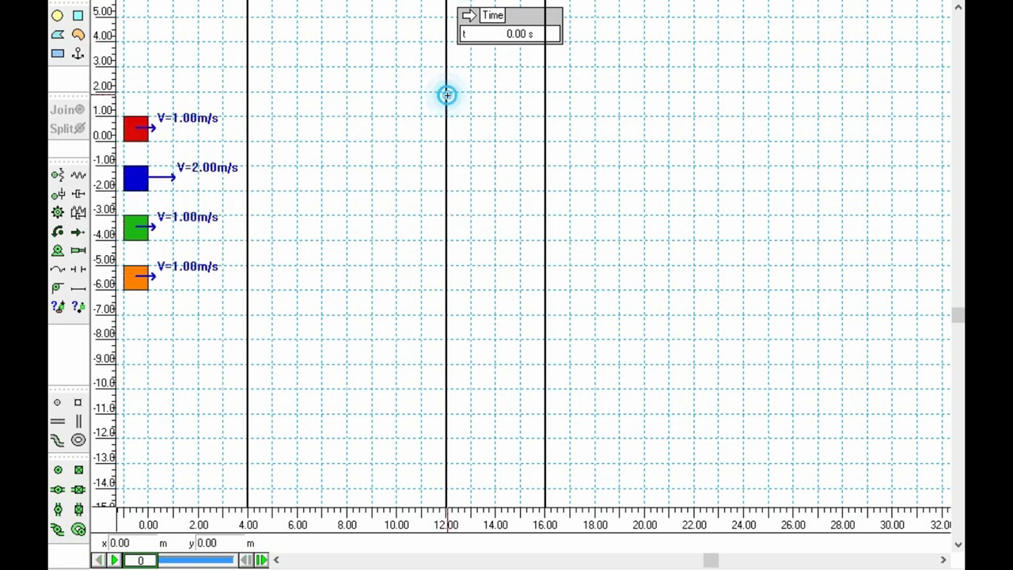
key("Delete")
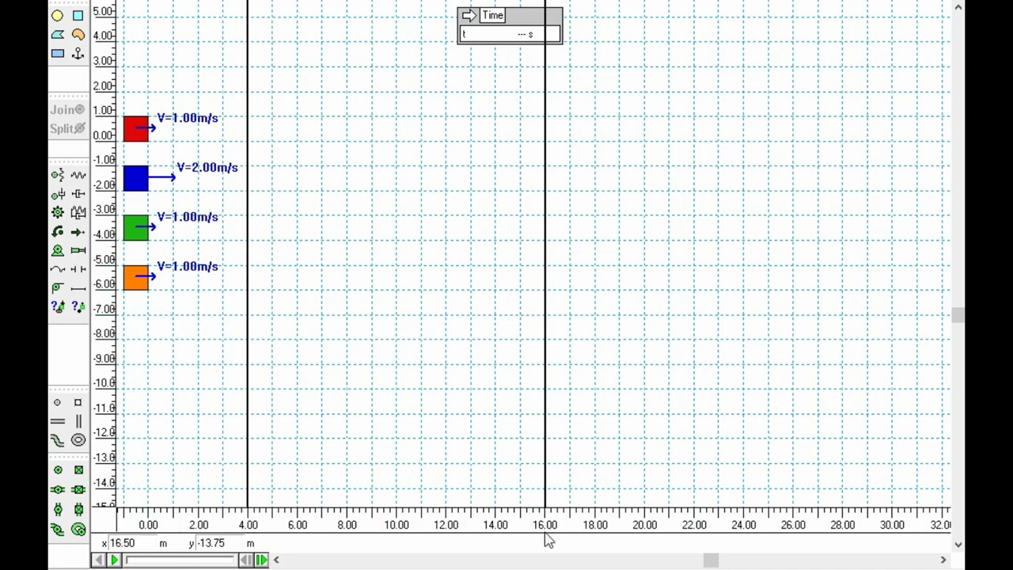
Run the race to its 4 s pause, then continue it to t = 8.00 s
key("ctrl+r")
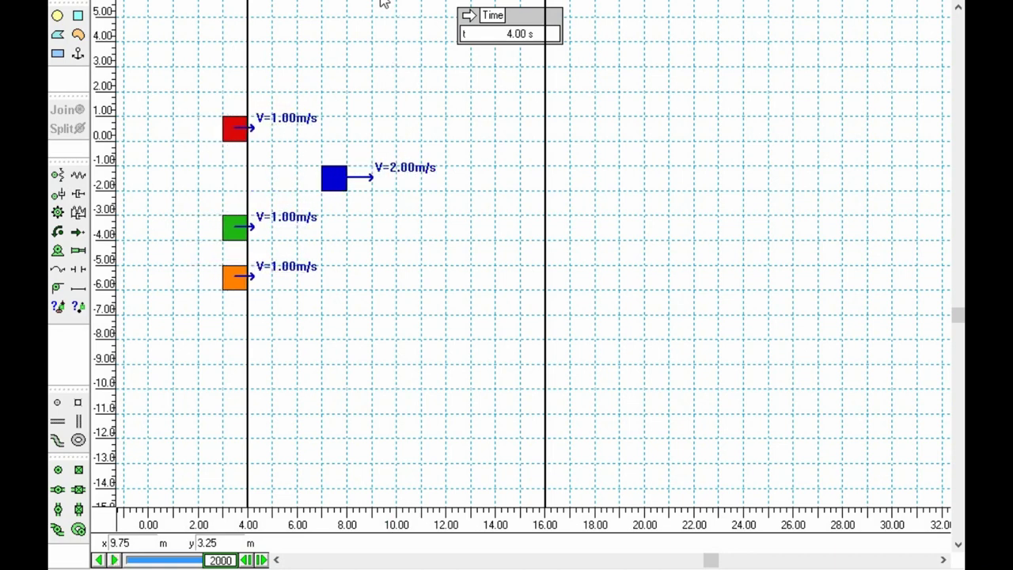
key("ctrl+r")
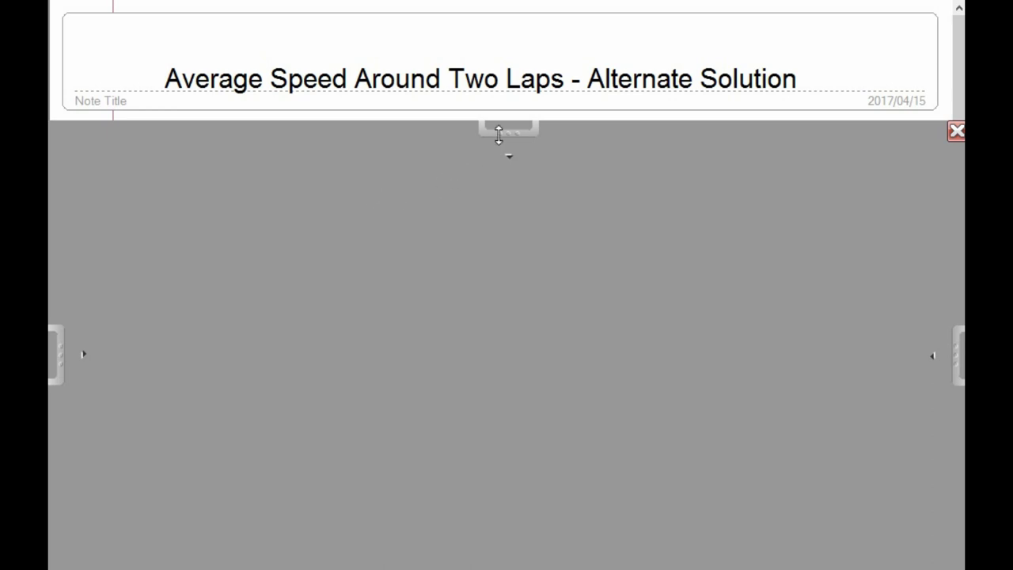
Pull the screen shade down to reveal the Lap 1, Lap 2 and overall average-speed equations
left_click_drag(498, 134, 490, 248)
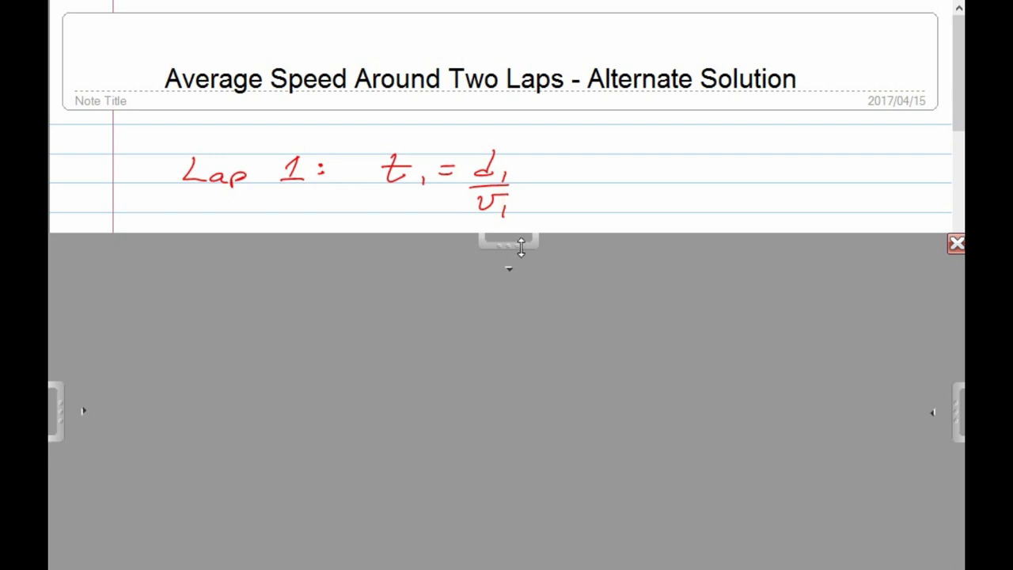
left_click_drag(521, 247, 510, 336)
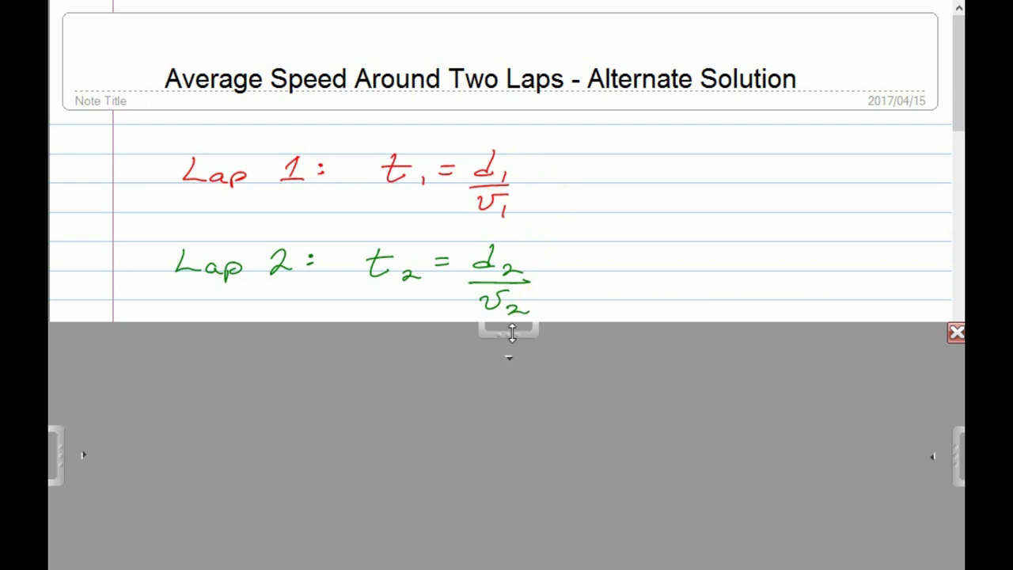
left_click_drag(510, 334, 529, 427)
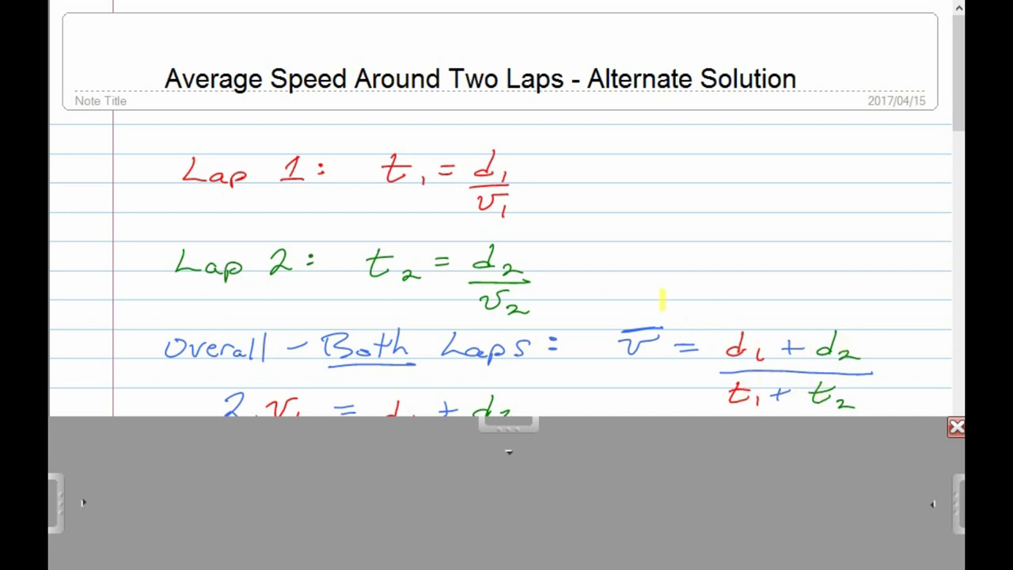
scroll(633, 300, "down", 3)
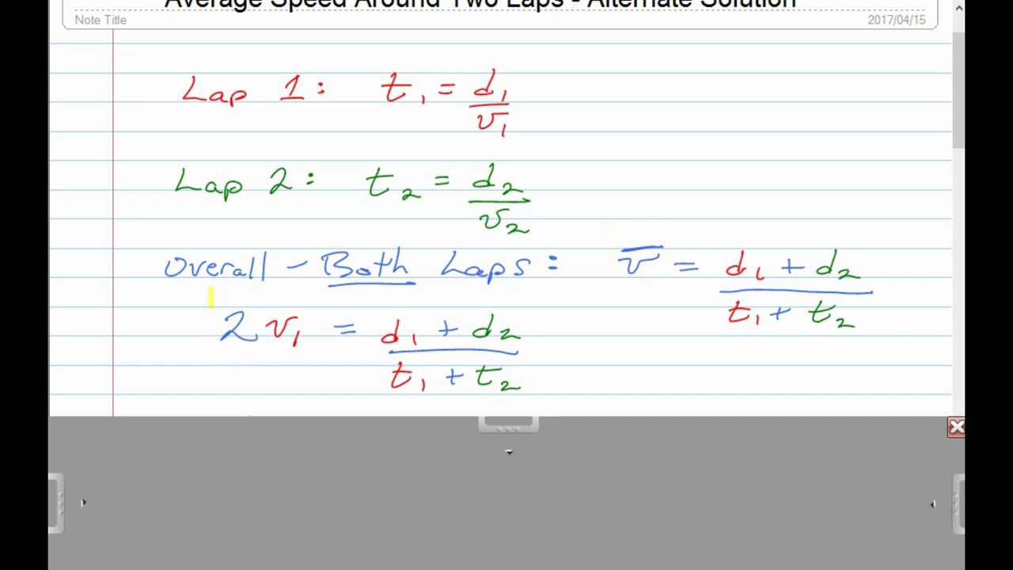
Highlight 2v₁ and the v̄ symbol in yellow, then scroll to the d₁/v₁ substitution lines
mouse_move(203, 300)
left_mouse_down()
mouse_move(291, 381)
mouse_move(261, 291)
left_mouse_up()
mouse_move(585, 269)
left_mouse_down()
mouse_move(671, 242)
mouse_move(637, 299)
left_mouse_up()
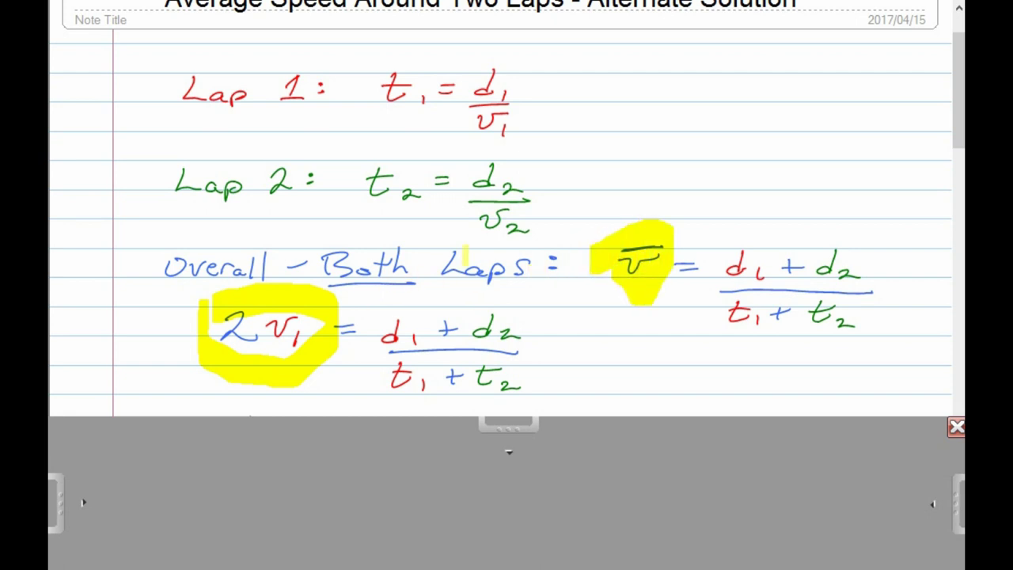
scroll(470, 257, "down", 3)
scroll(506, 209, "up", 1)
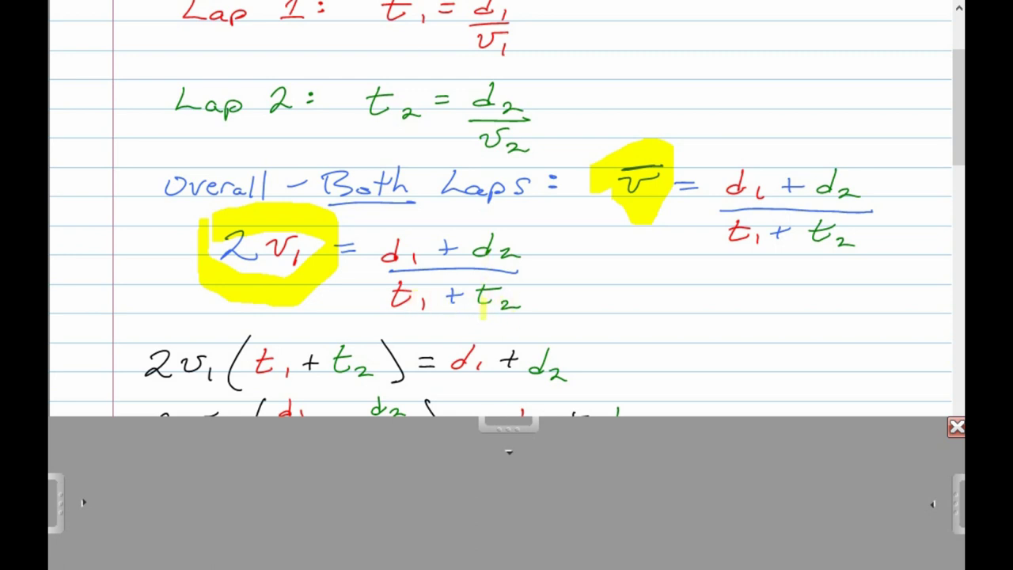
scroll(237, 316, "down", 1)
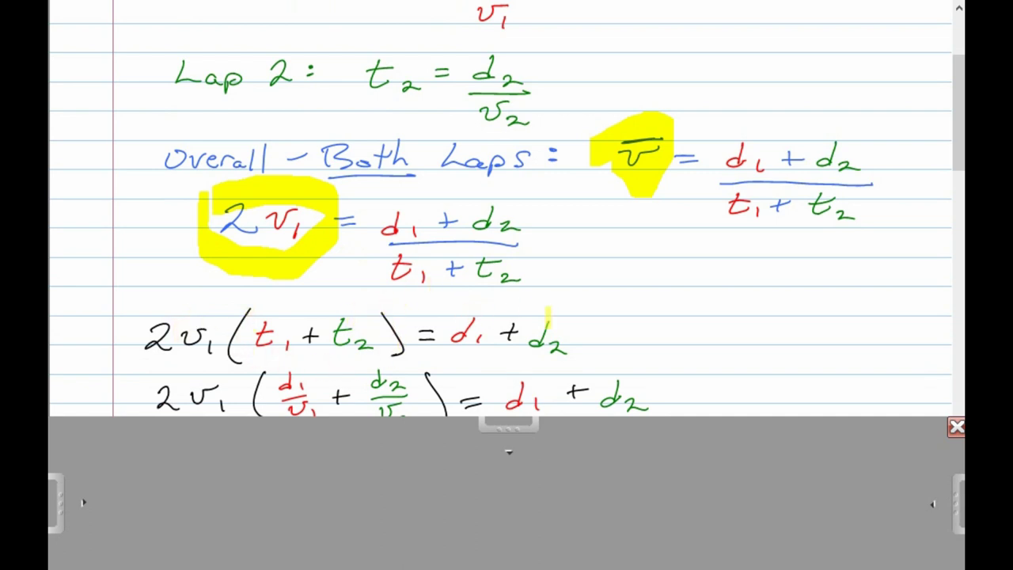
scroll(548, 317, "down", 2)
scroll(503, 332, "up", 1)
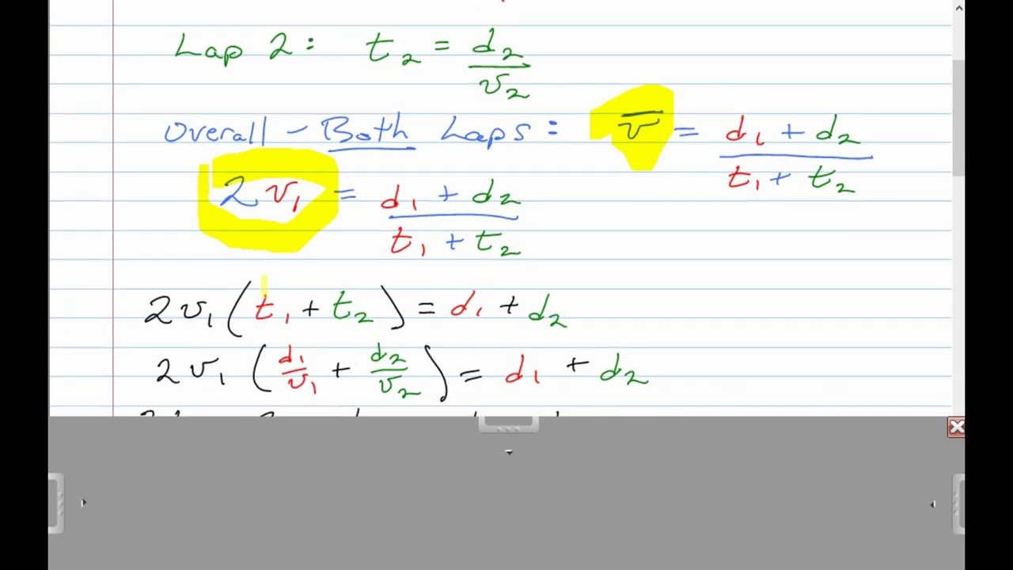
Highlight the d₁/v₁ fraction and scroll through the derivation to the 'OR (Solve for v₁)' line
left_click_drag(281, 352, 286, 385)
scroll(557, 364, "down", 3)
scroll(507, 209, "down", 1)
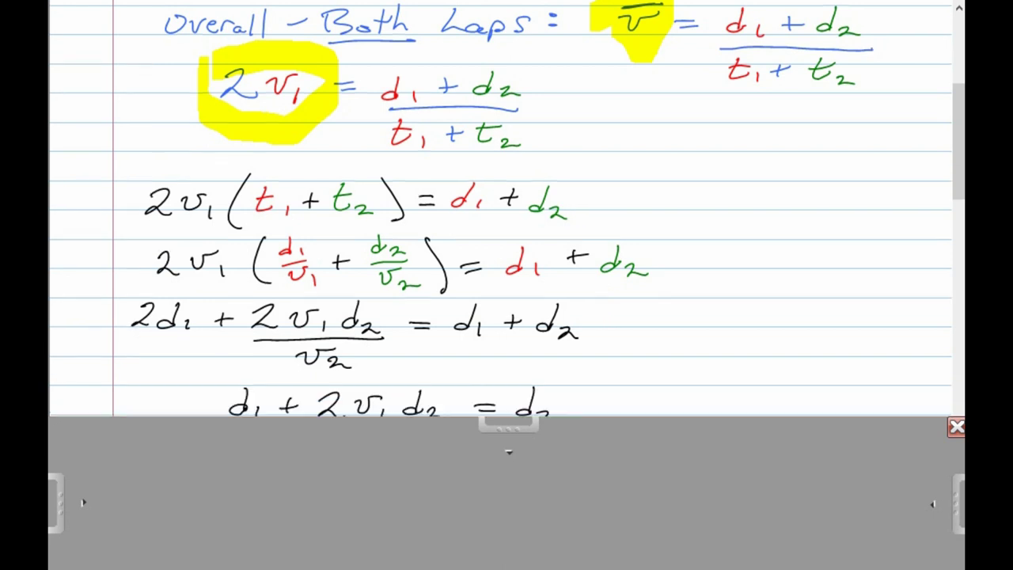
scroll(506, 209, "down", 1)
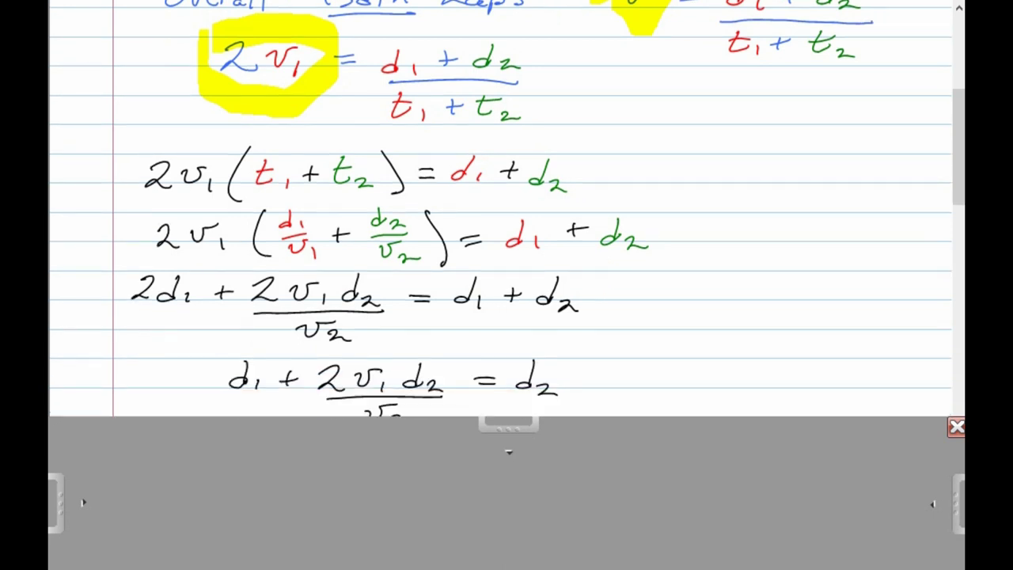
scroll(506, 209, "down", 1)
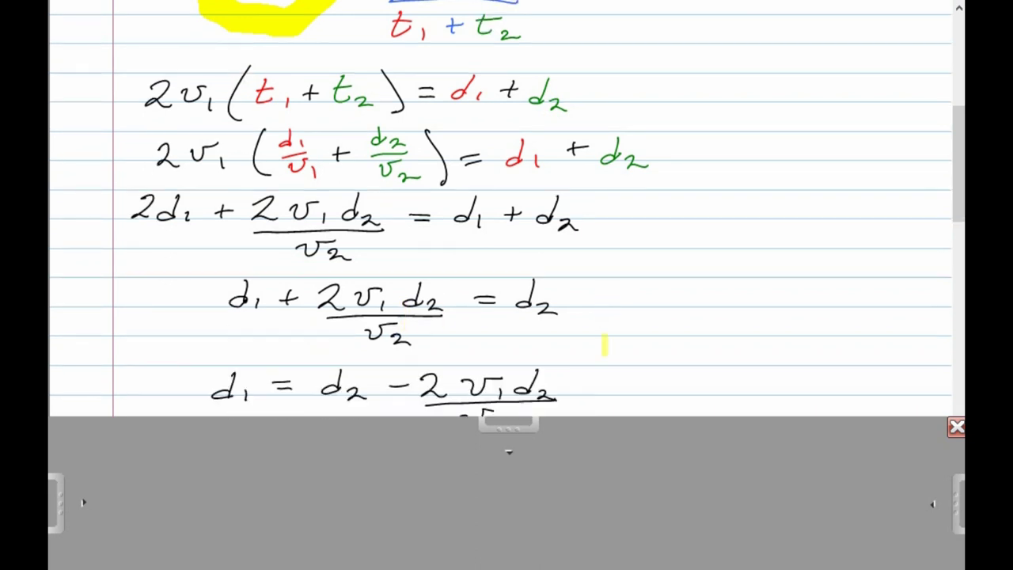
scroll(506, 237, "down", 2)
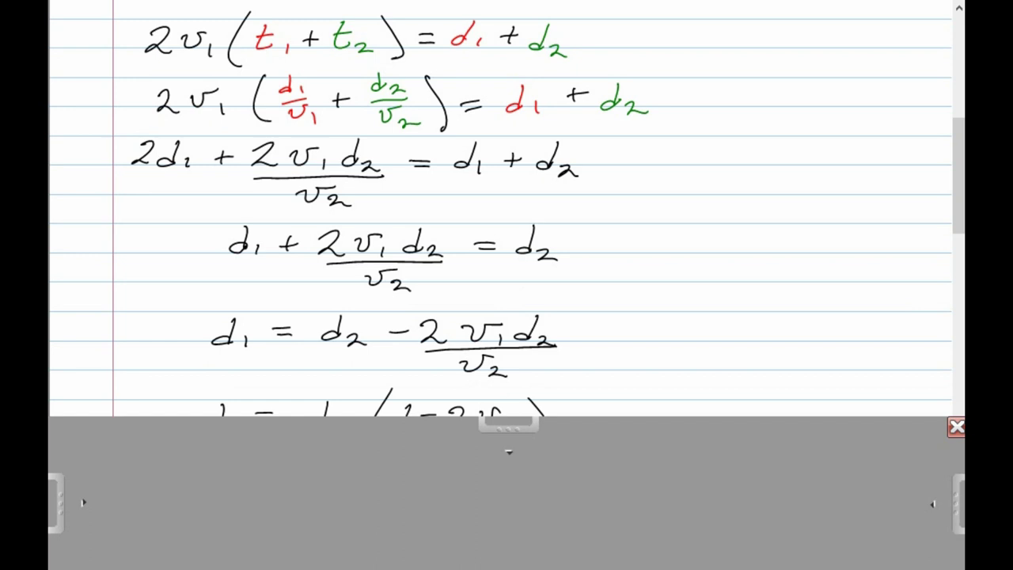
scroll(507, 238, "down", 2)
scroll(506, 238, "down", 2)
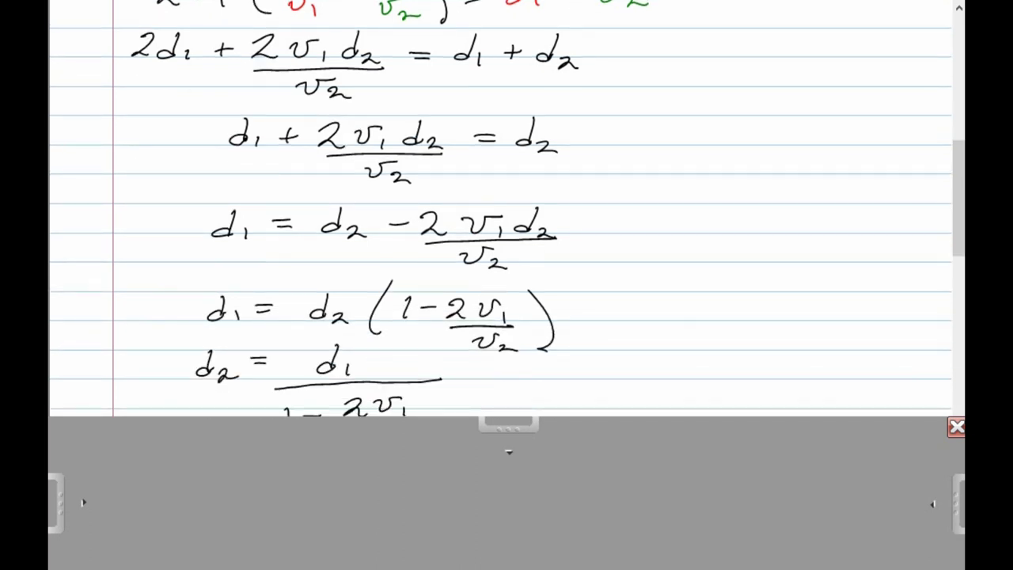
scroll(596, 338, "down", 2)
scroll(596, 338, "down", 1)
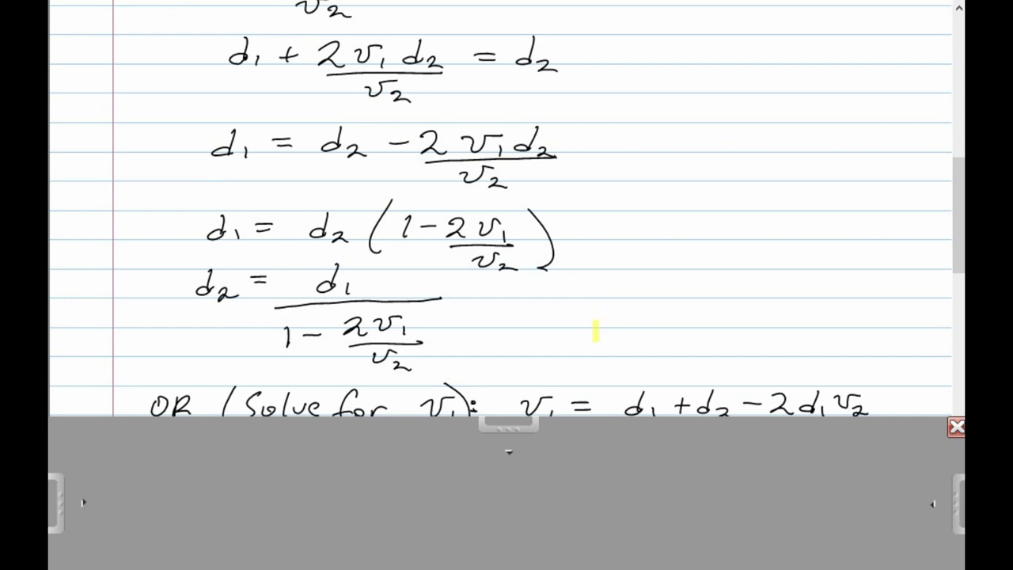
scroll(594, 328, "down", 1)
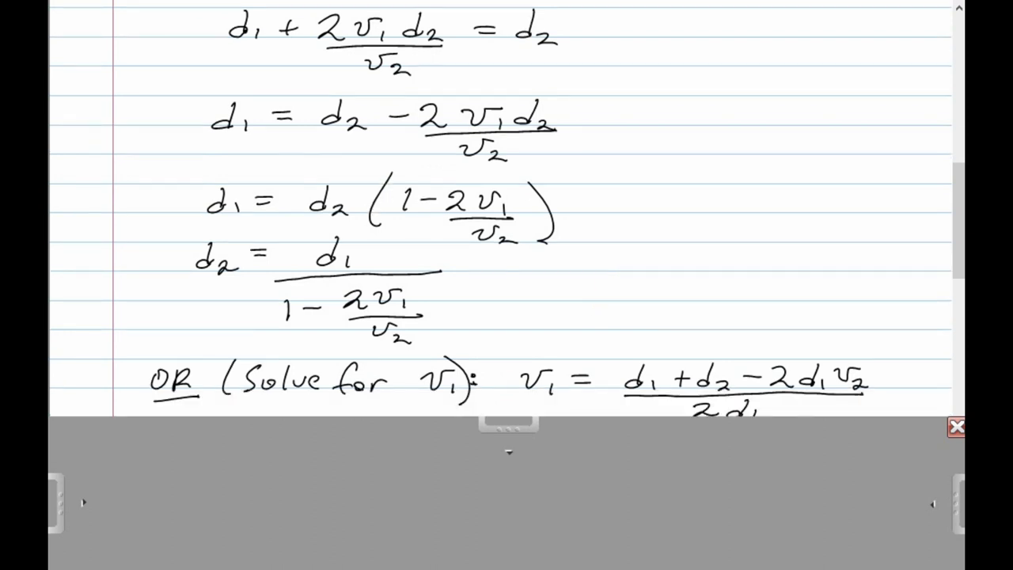
Scroll past the derivation to the red and green track diagram labelled r1 = 100m, r2 = 101m
scroll(593, 294, "down", 1)
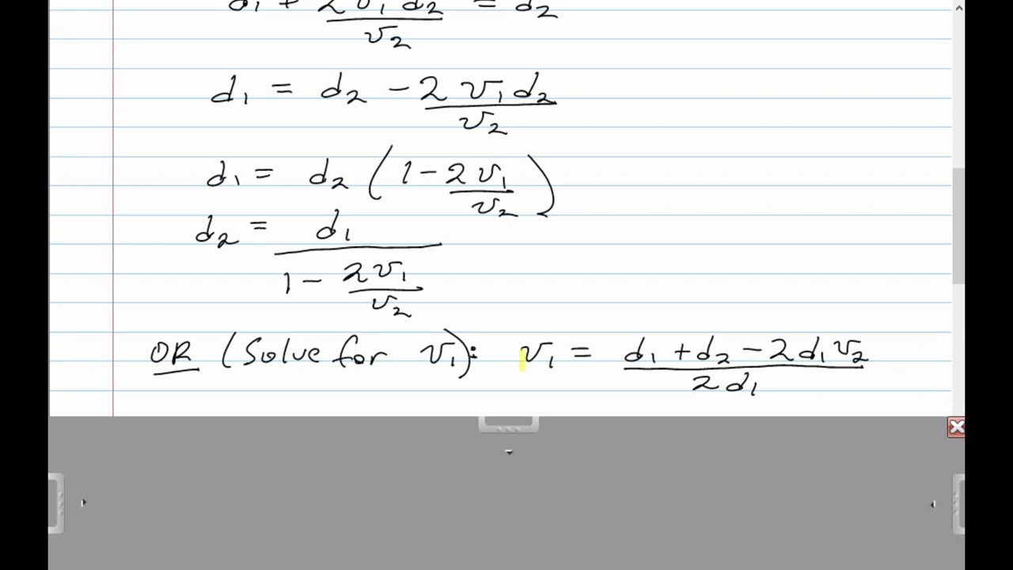
scroll(415, 405, "up", 1)
scroll(312, 386, "down", 1)
scroll(350, 335, "down", 1)
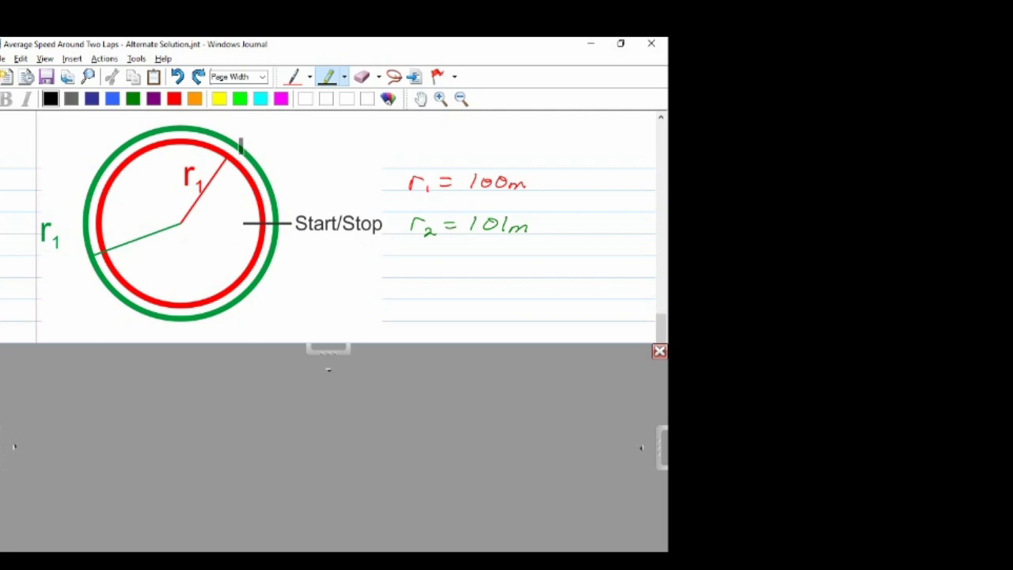
Trace the red and green lanes in yellow highlighter, then undo the large highlight ring
left_click(220, 101)
mouse_move(262, 215)
left_mouse_down()
mouse_move(262, 230)
mouse_move(267, 224)
mouse_move(251, 224)
mouse_move(259, 224)
mouse_move(250, 183)
mouse_move(231, 164)
mouse_move(163, 147)
mouse_move(125, 163)
mouse_move(105, 215)
mouse_move(111, 261)
mouse_move(136, 287)
mouse_move(179, 296)
mouse_move(216, 286)
mouse_move(255, 226)
mouse_move(282, 214)
left_mouse_up()
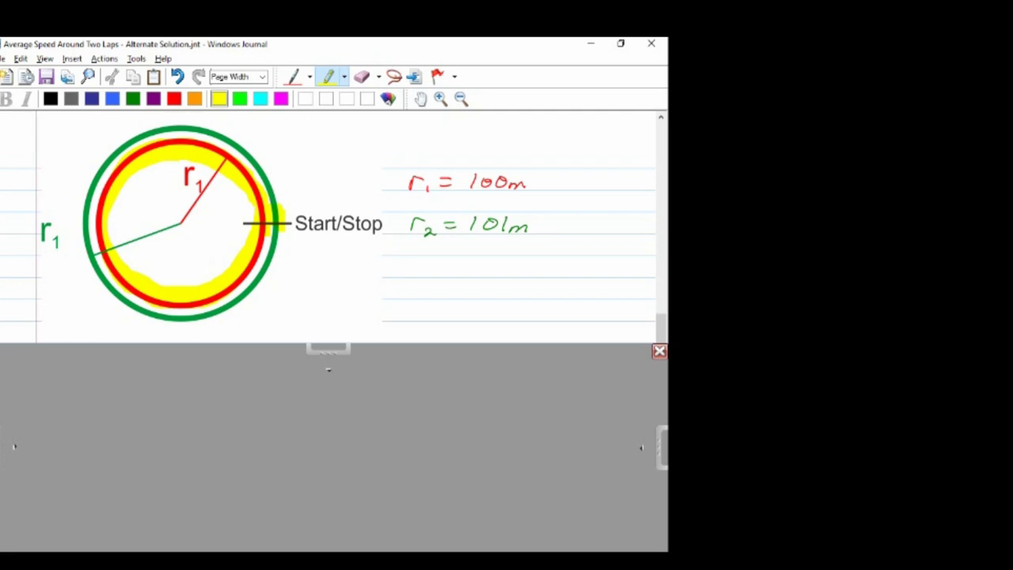
mouse_move(277, 204)
left_mouse_down()
mouse_move(267, 174)
mouse_move(225, 133)
mouse_move(133, 136)
mouse_move(77, 223)
mouse_move(111, 305)
mouse_move(202, 329)
mouse_move(281, 253)
mouse_move(288, 218)
left_mouse_up()
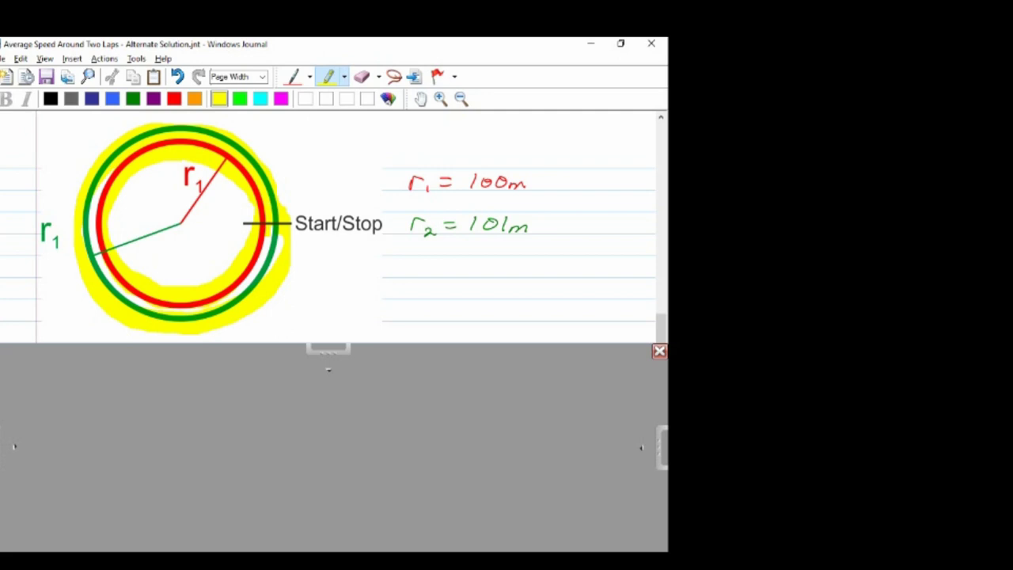
left_click(177, 76)
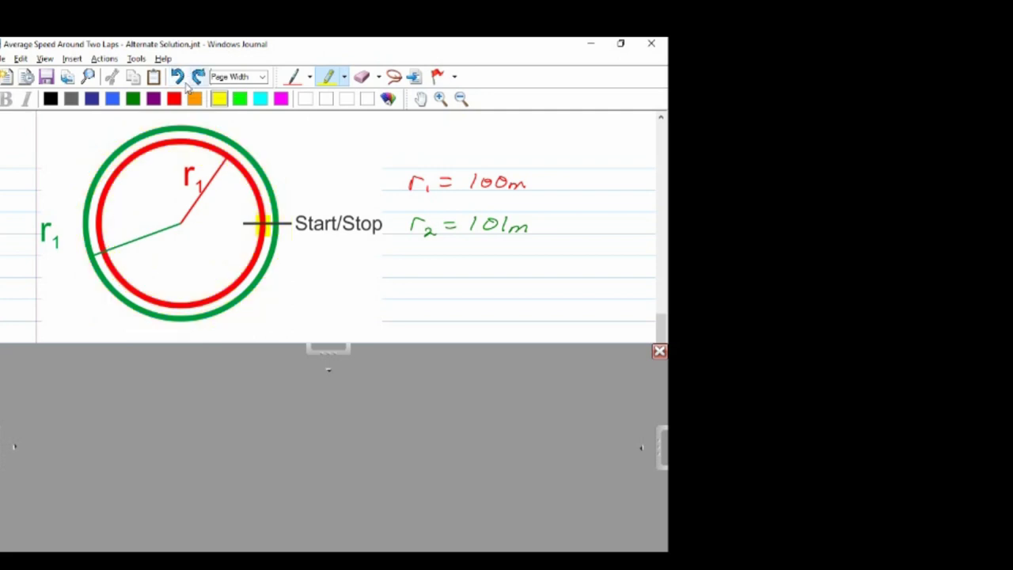
Undo the Start/Stop yellow mark and uncover d1 = 200π, d2 = 202π and 'Choose v2 = 1 m/s'
left_click(179, 76)
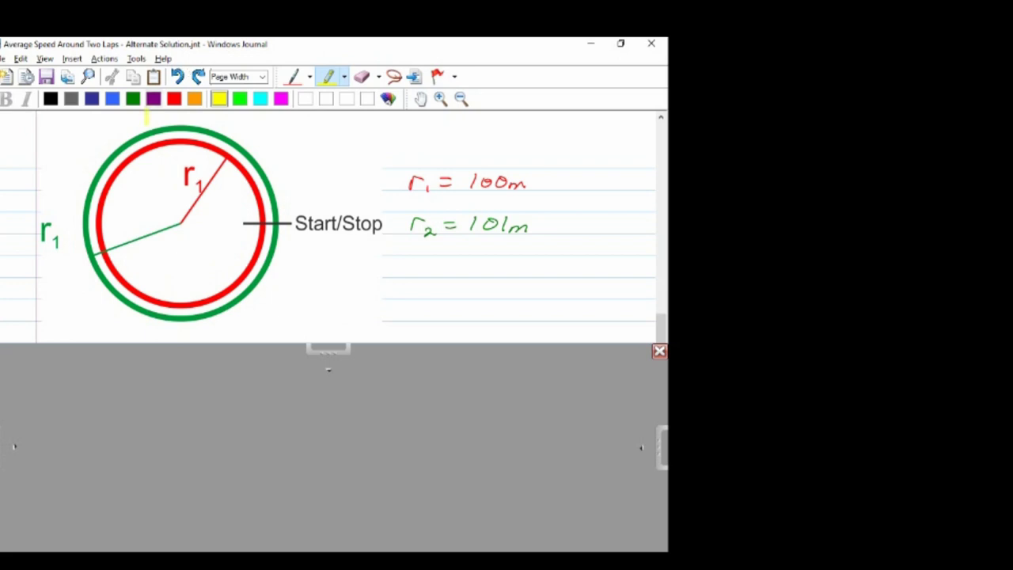
scroll(273, 184, "down", 1)
scroll(276, 174, "down", 1)
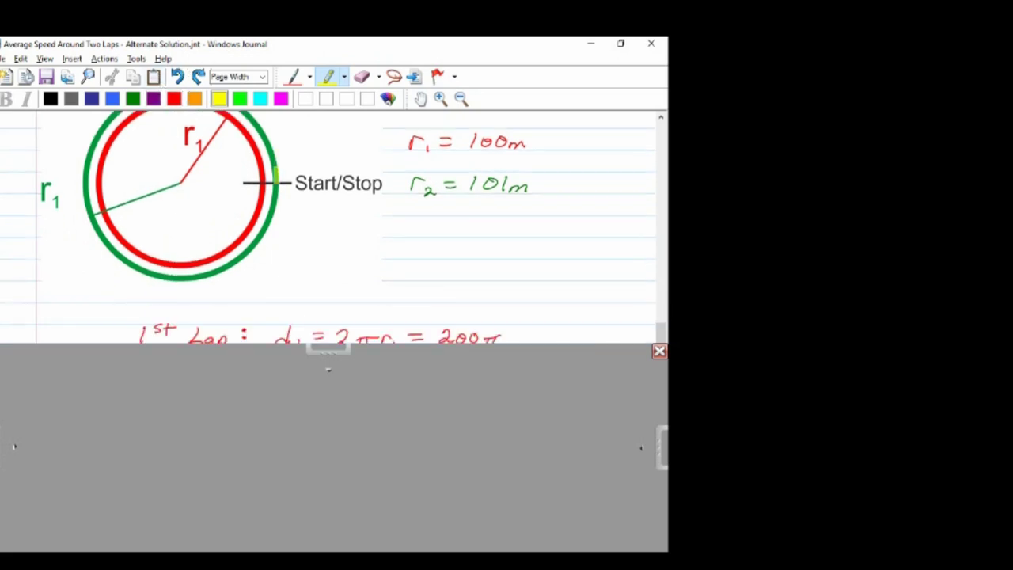
left_click_drag(329, 360, 324, 471)
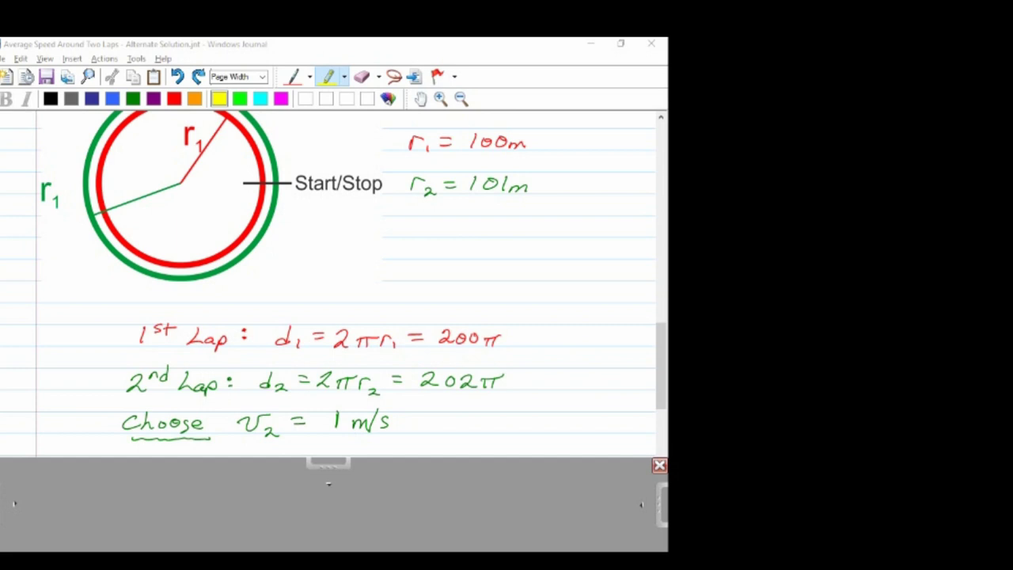
Scroll down past the Calculate line to the result v1 = 0.005 m/s (5 mm/s)
scroll(403, 285, "down", 3)
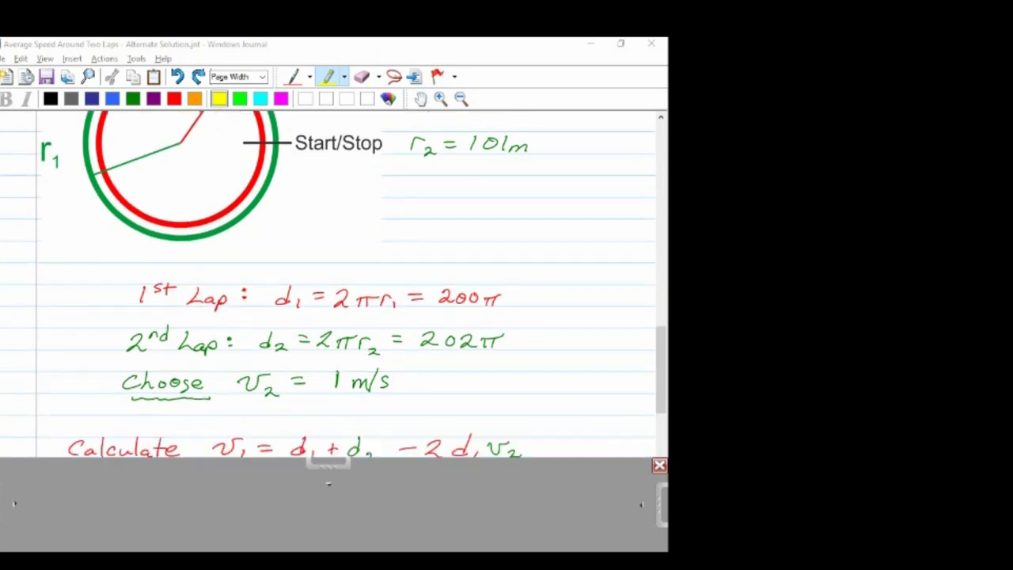
scroll(463, 294, "down", 1)
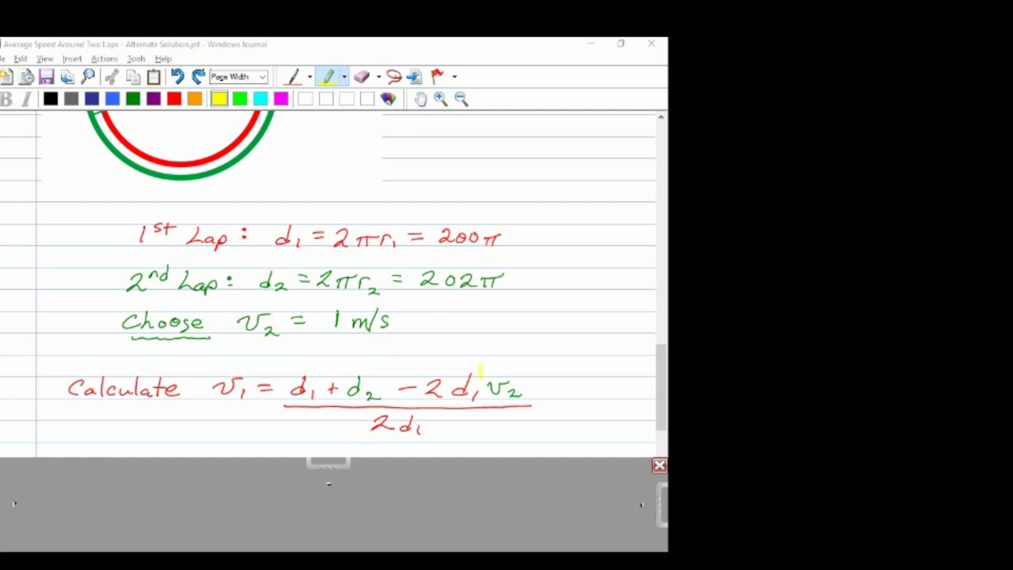
scroll(512, 402, "down", 4)
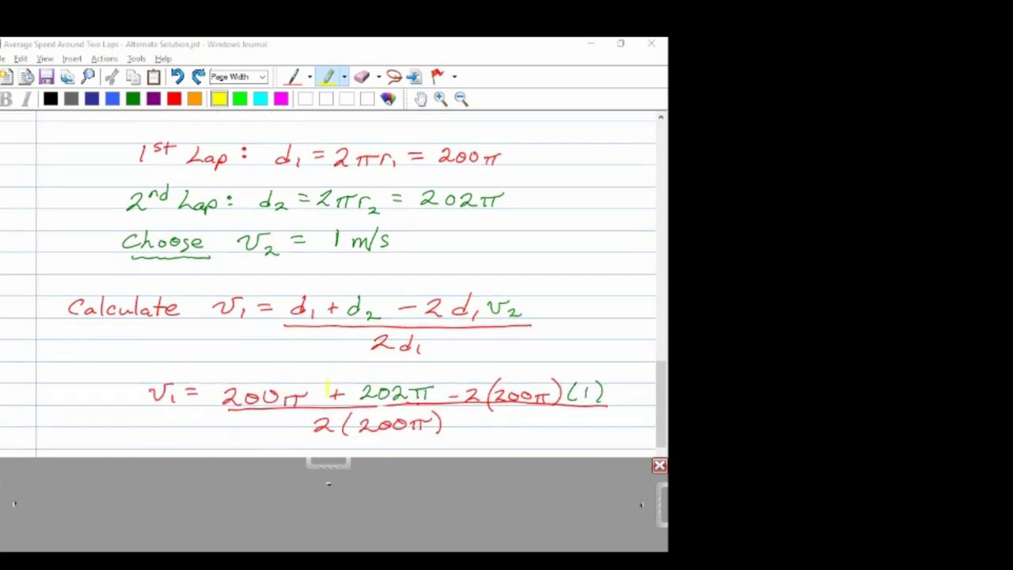
scroll(328, 390, "down", 3)
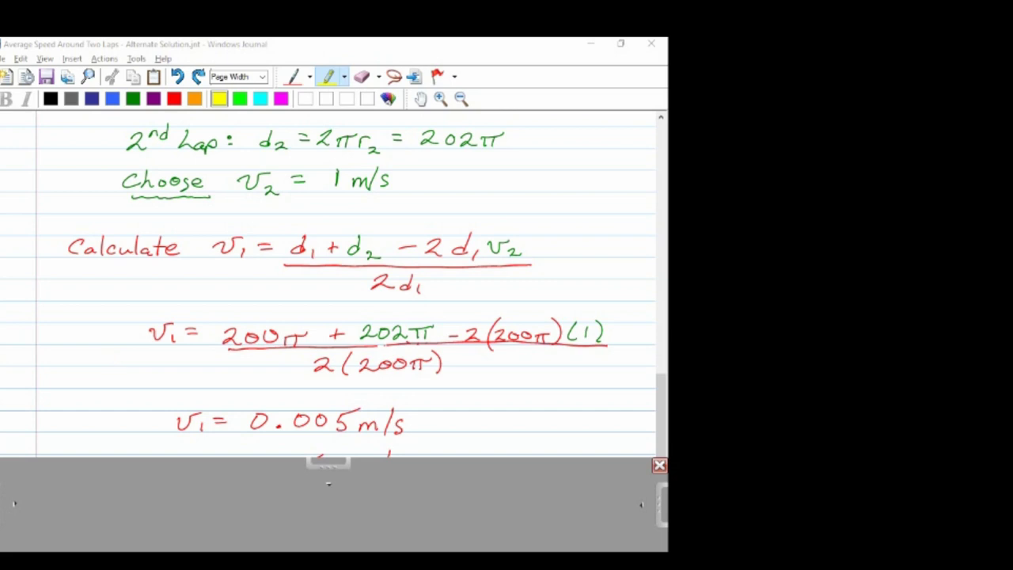
scroll(124, 357, "down", 2)
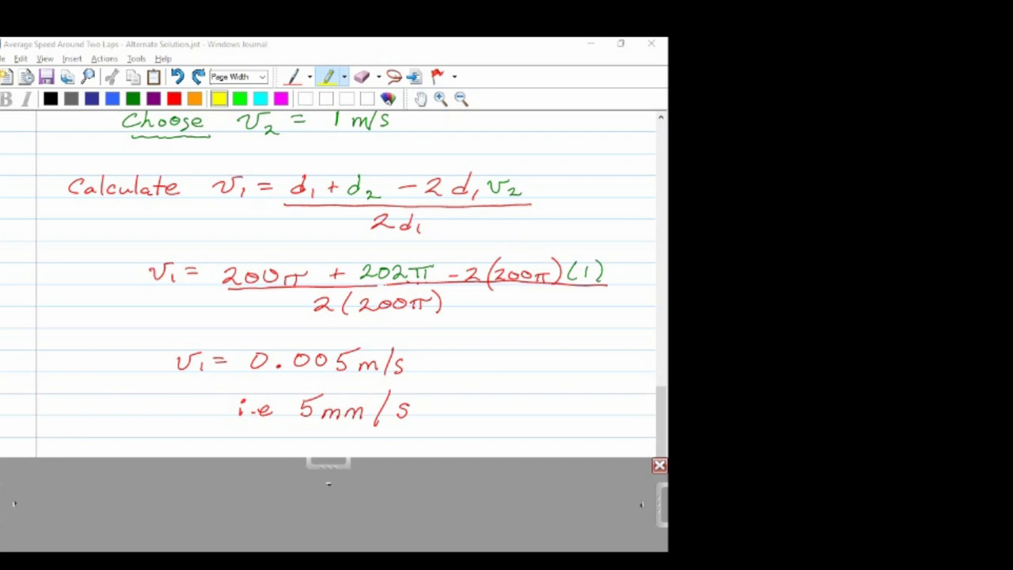
Scroll between the v1 = 5 mm/s result and the r1 = 100m, r2 = 101m diagram, ending on the diagram
scroll(84, 333, "up", 10)
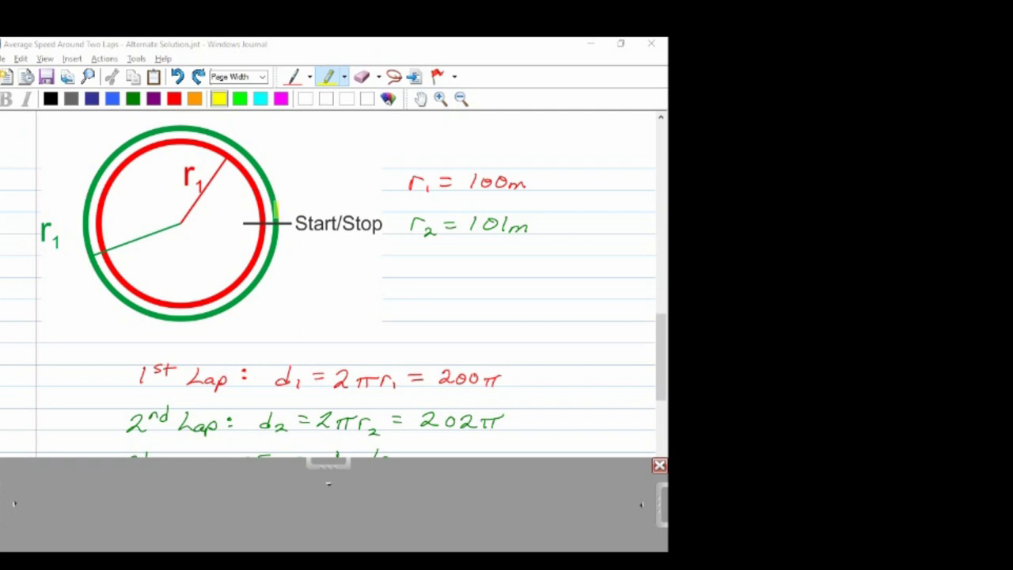
scroll(255, 382, "down", 10)
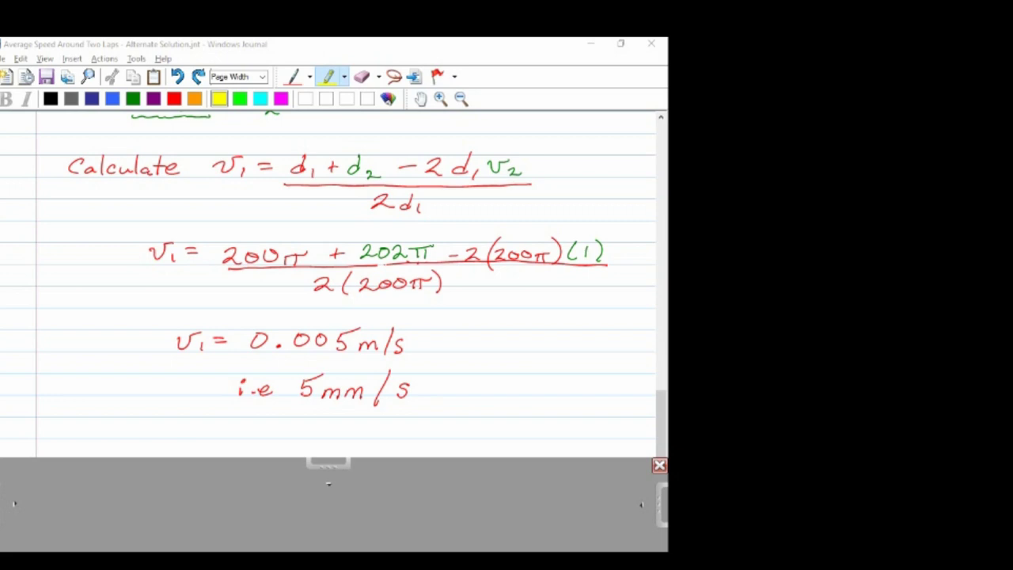
scroll(402, 349, "up", 3)
scroll(435, 267, "up", 10)
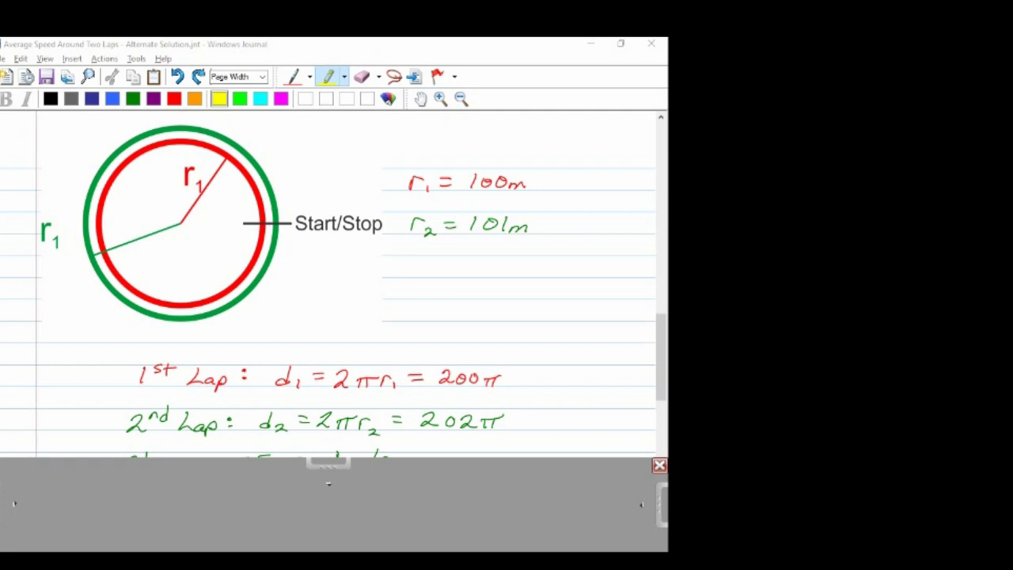
scroll(443, 182, "up", 6)
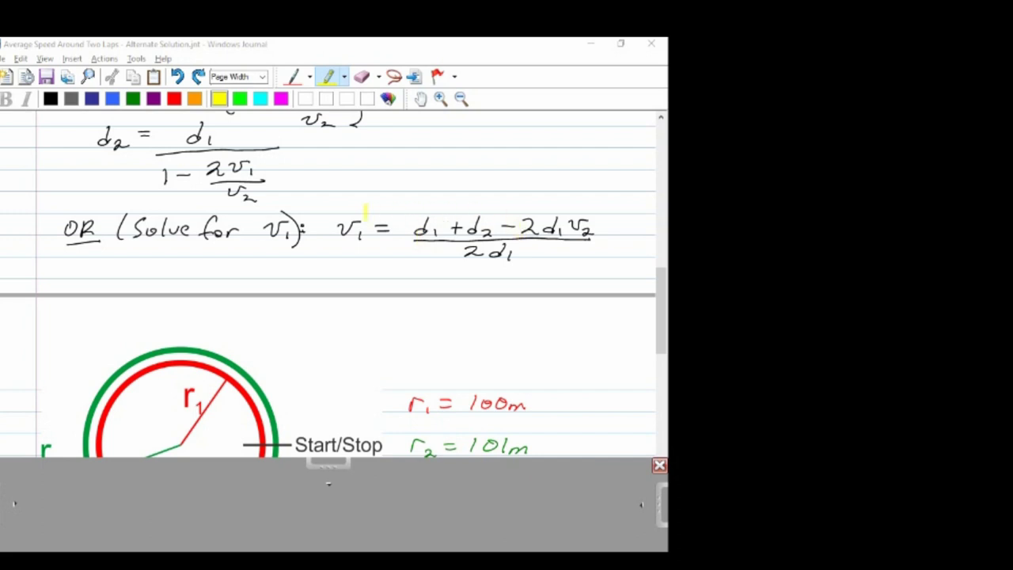
scroll(365, 237, "down", 5)
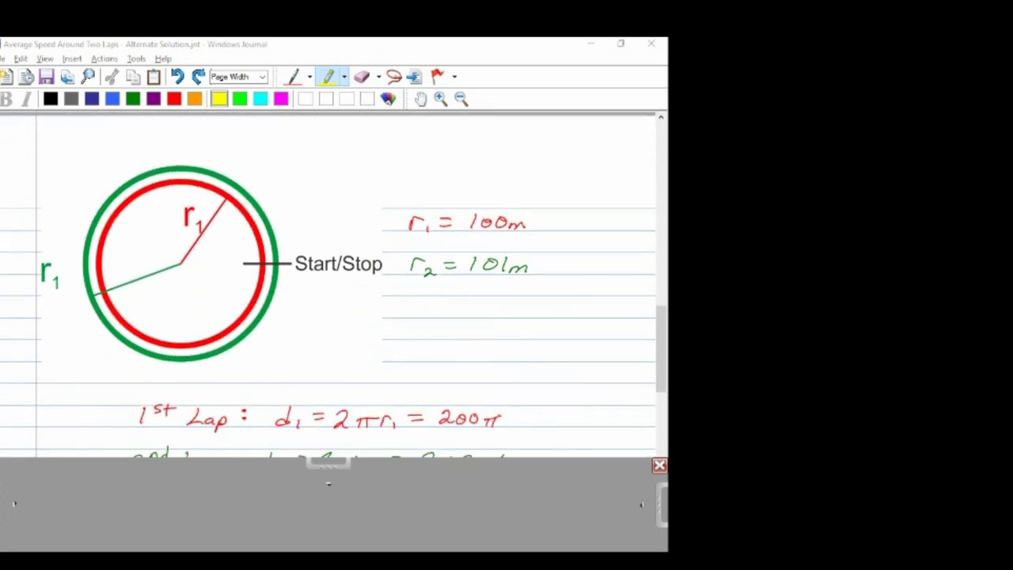
scroll(327, 285, "down", 2)
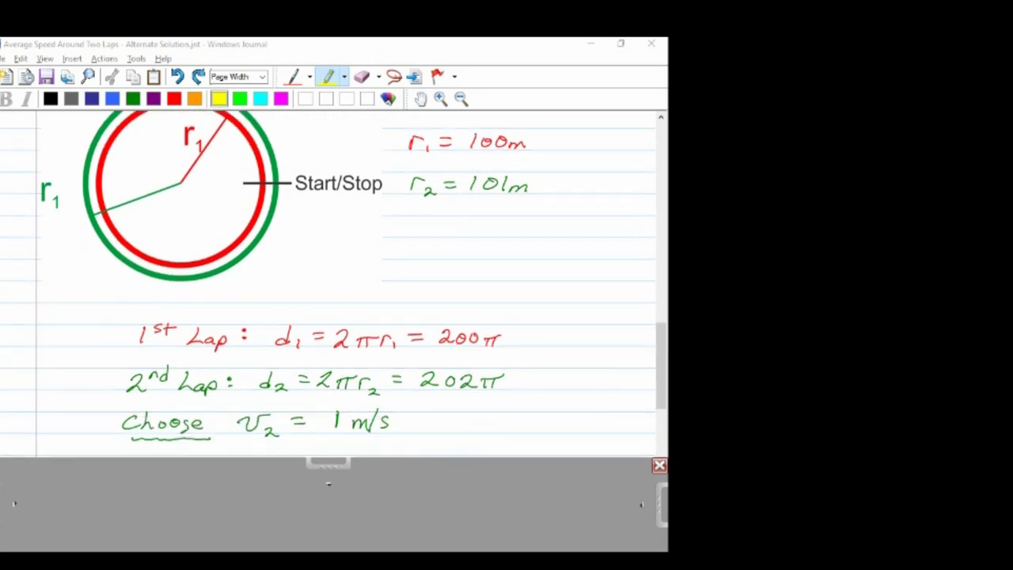